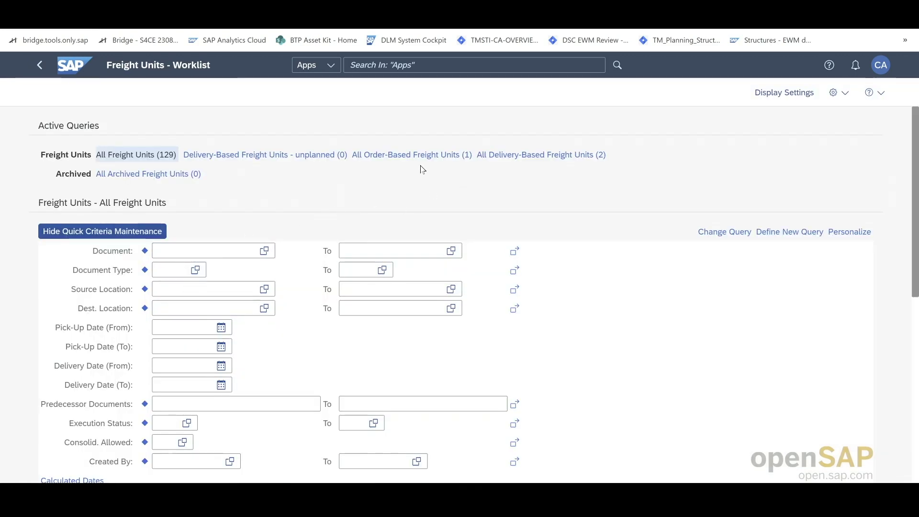
click(395, 156)
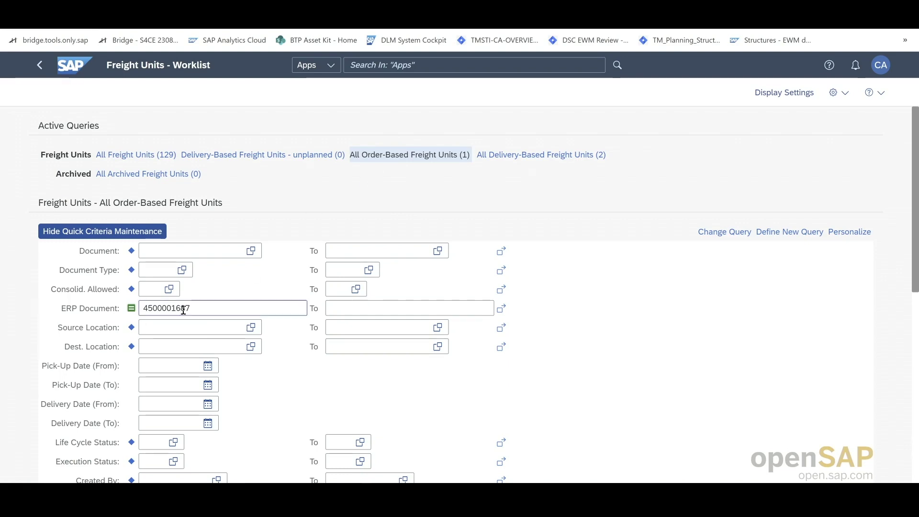
scroll(212, 305, down, 6)
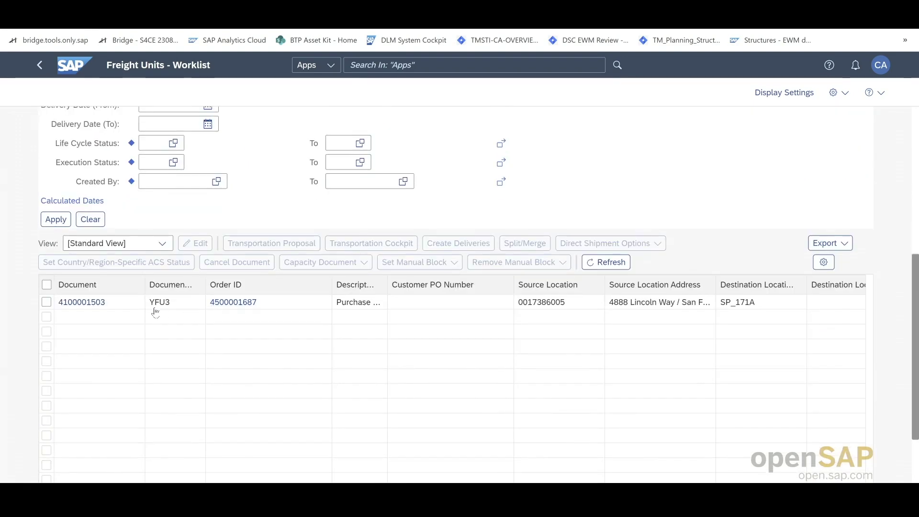
click(92, 307)
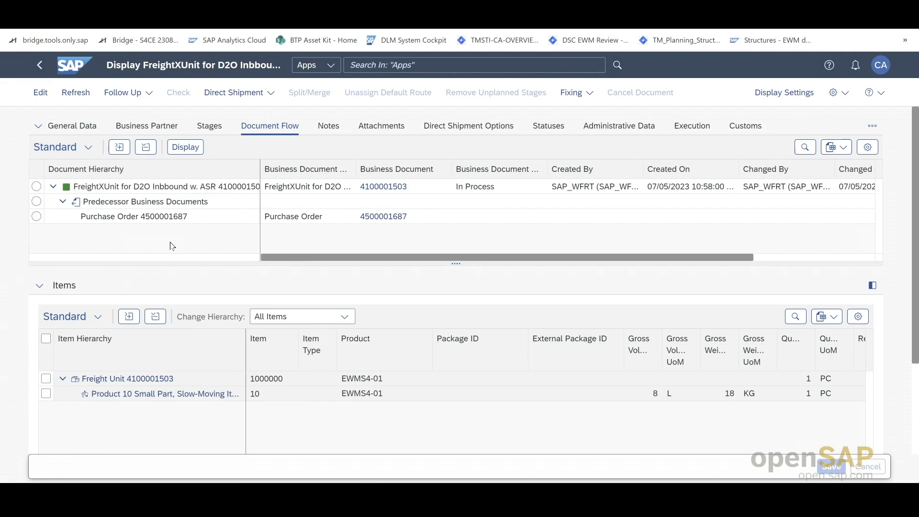
click(79, 95)
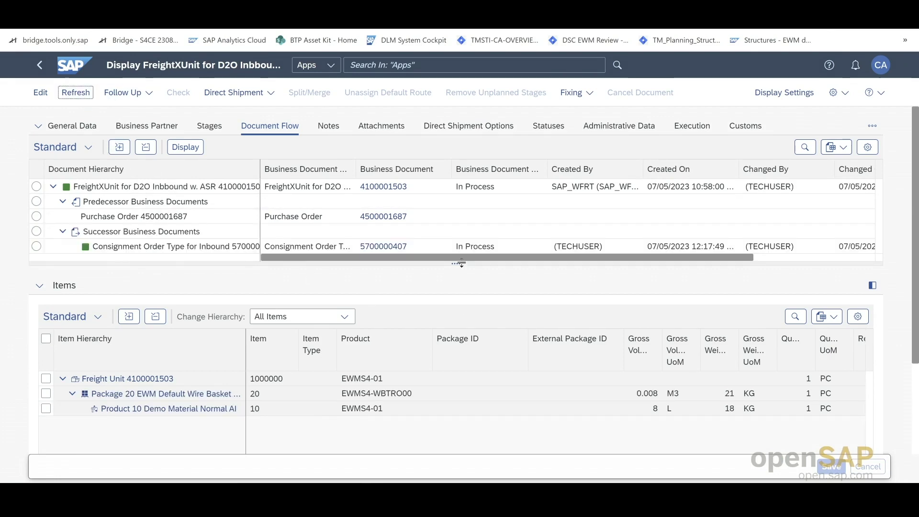
drag(455, 263, 455, 293)
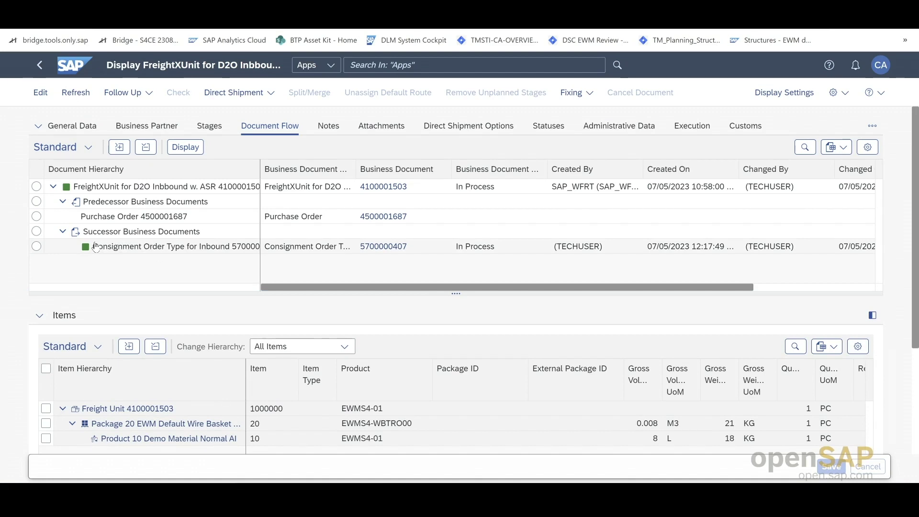
click(376, 247)
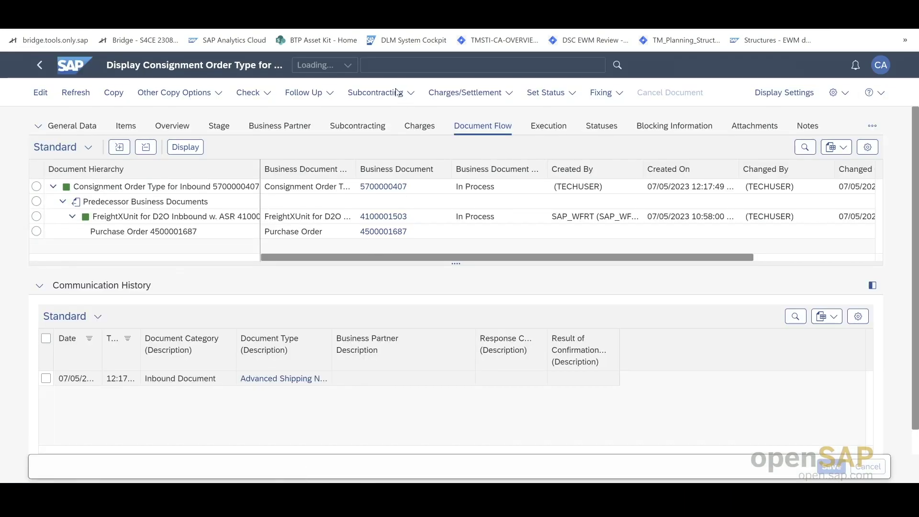
click(363, 126)
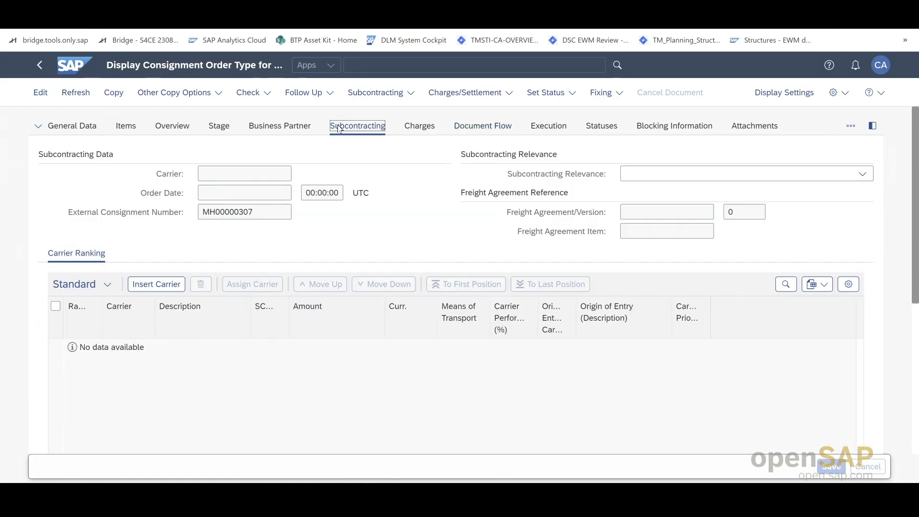
drag(282, 213, 173, 218)
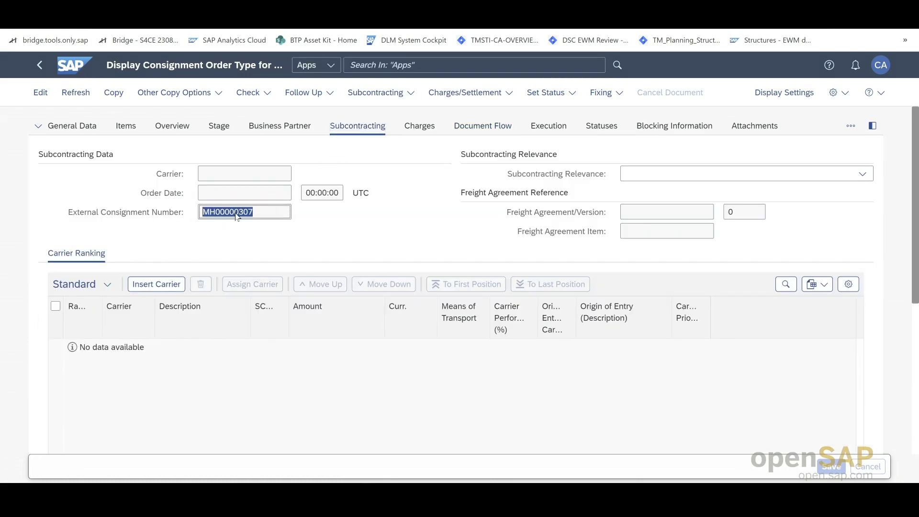
click(263, 215)
click(474, 125)
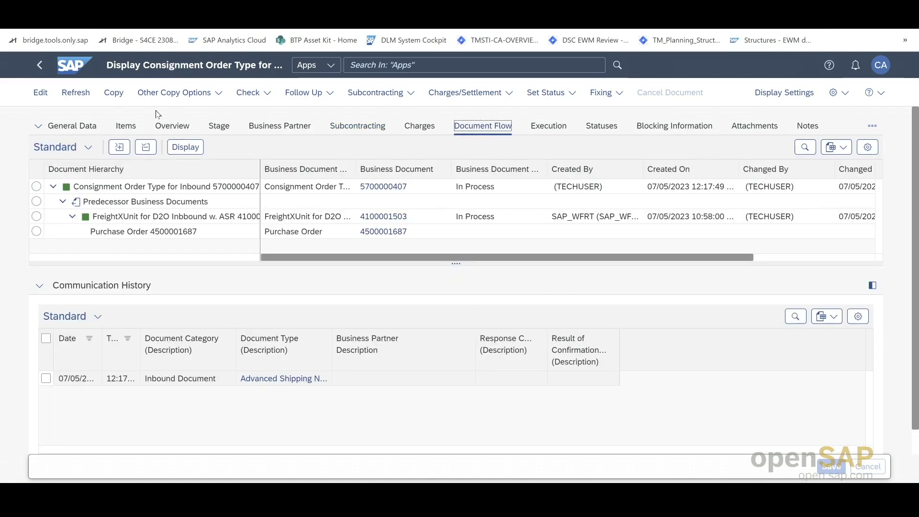
click(91, 94)
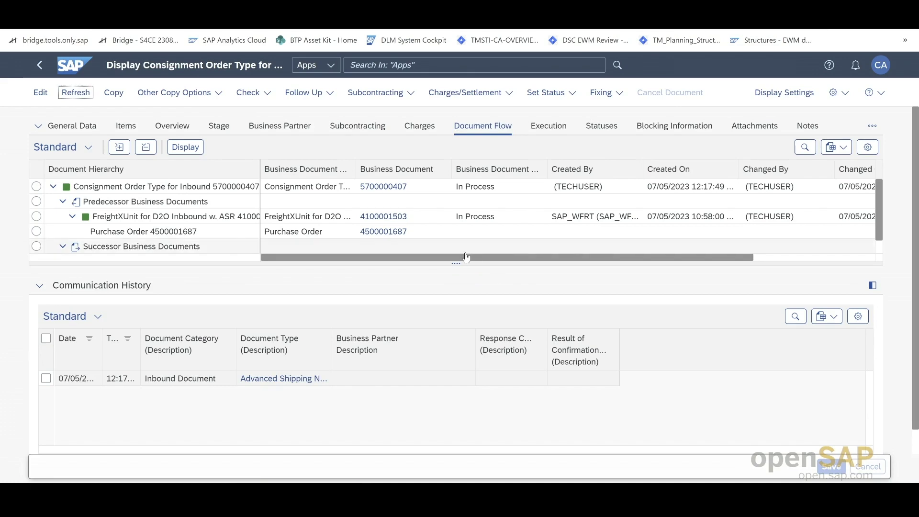
drag(462, 263, 467, 312)
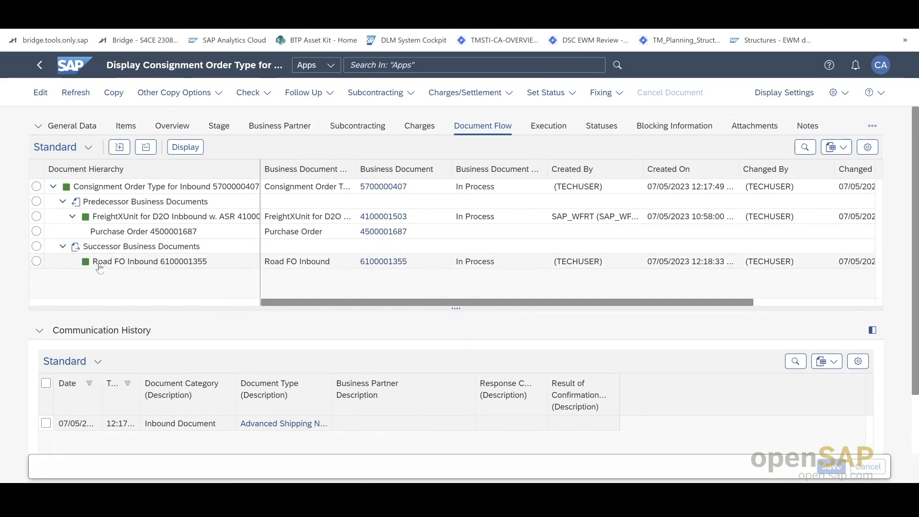
click(393, 260)
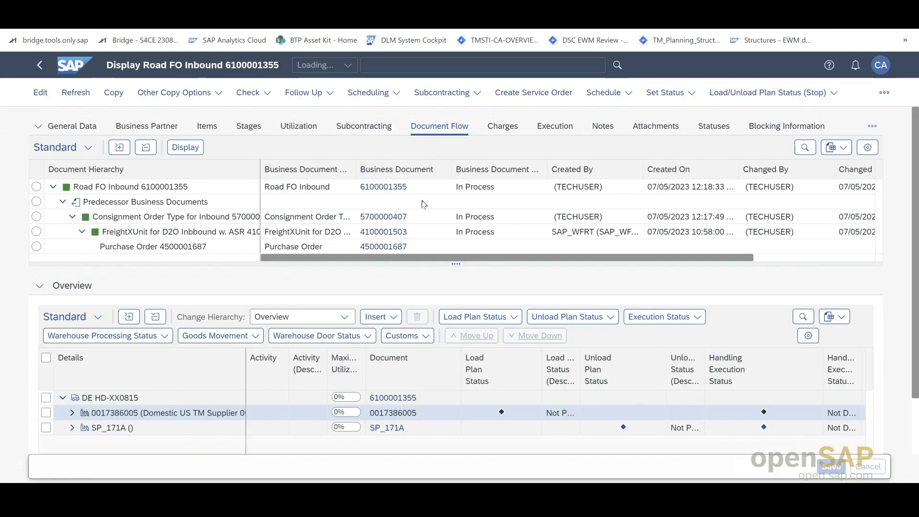
- Show the freight order's subcontracting data, carrier 17386001, and highlight road bill of lading MH15
click(360, 131)
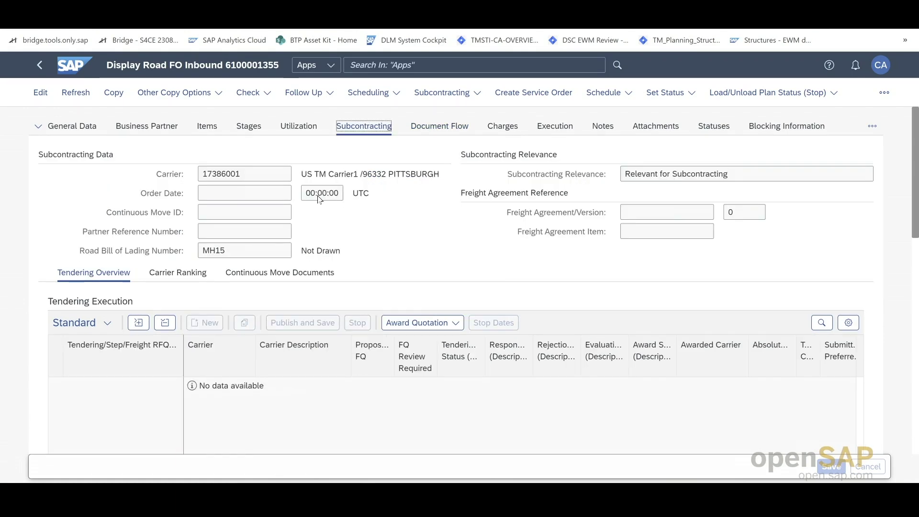
double_click(244, 256)
click(250, 252)
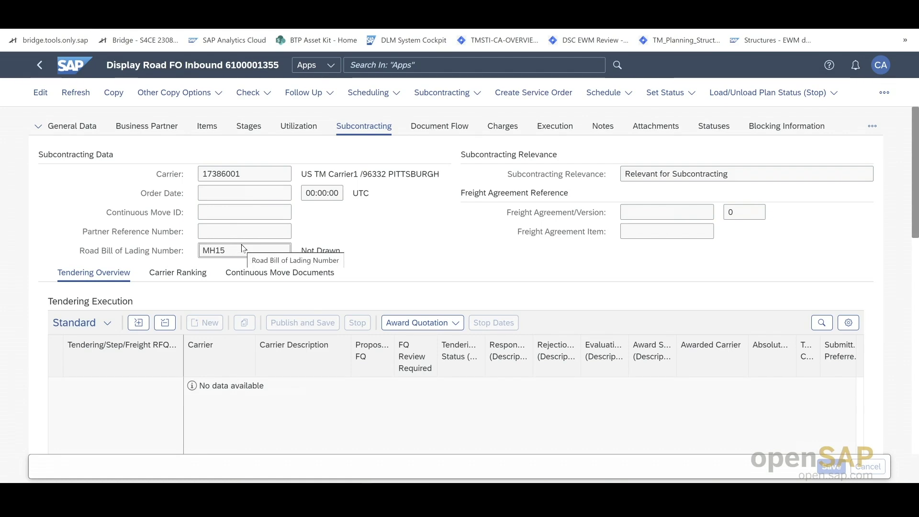
- In edit mode, set the SP_171A destination stop's execution status to checked in
click(49, 94)
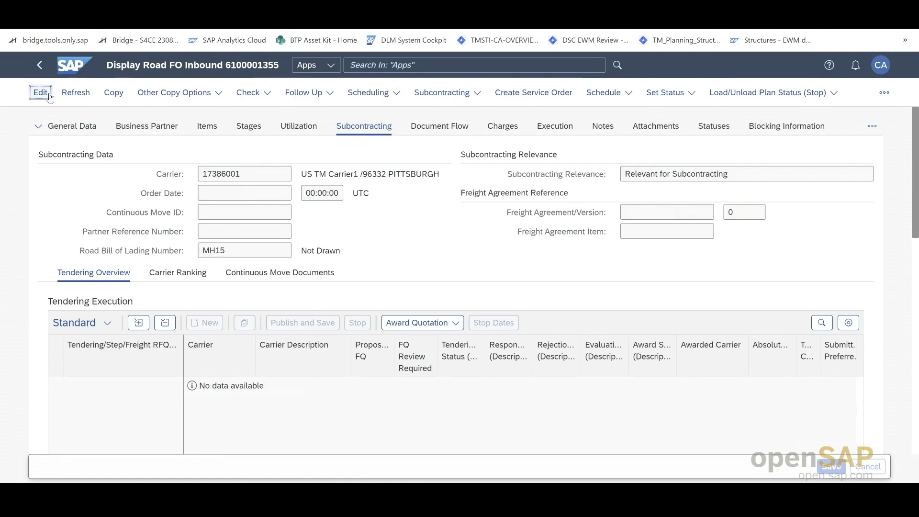
click(207, 127)
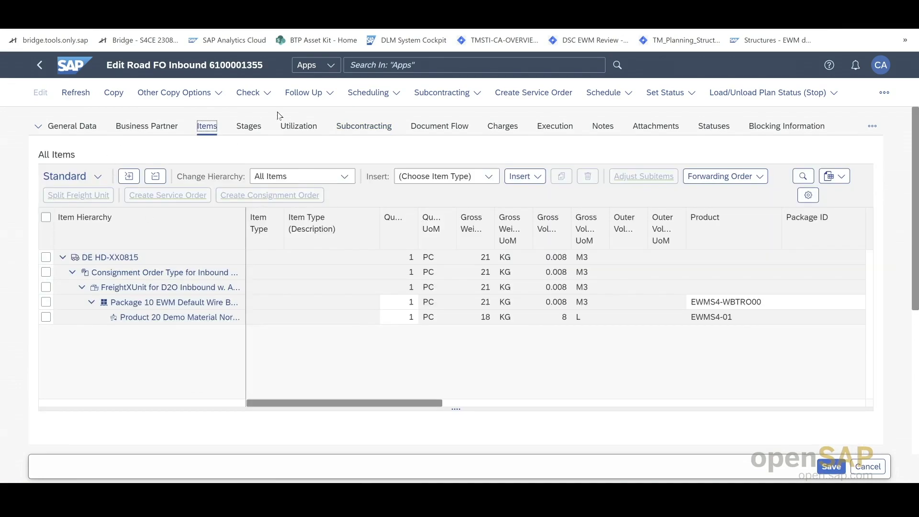
scroll(307, 150, down, 5)
click(45, 361)
click(72, 360)
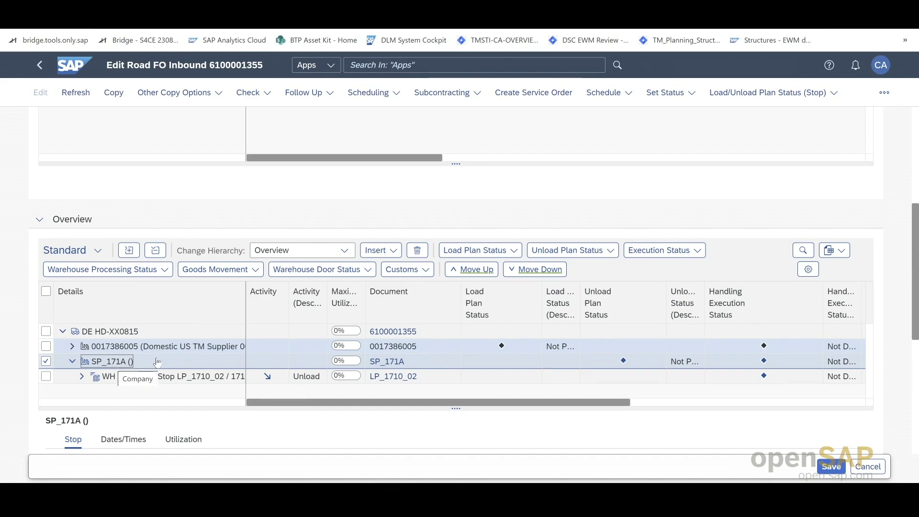
click(662, 254)
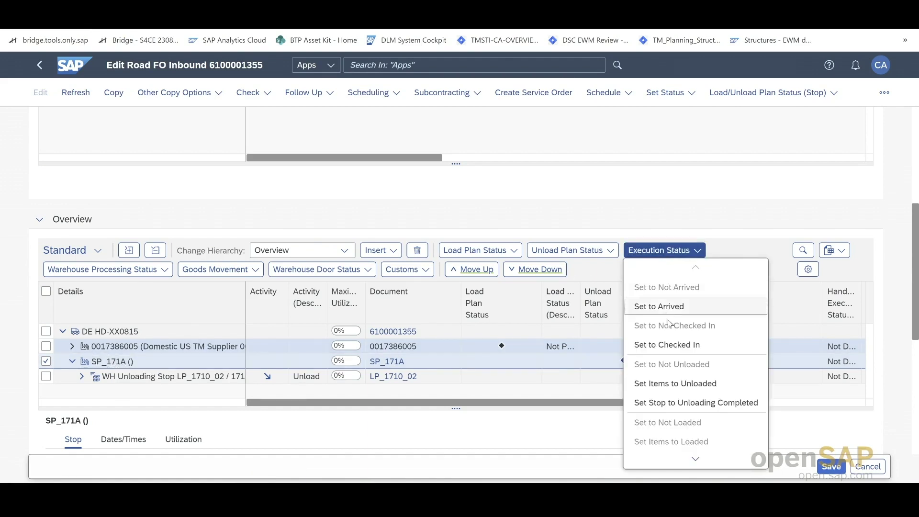
click(667, 345)
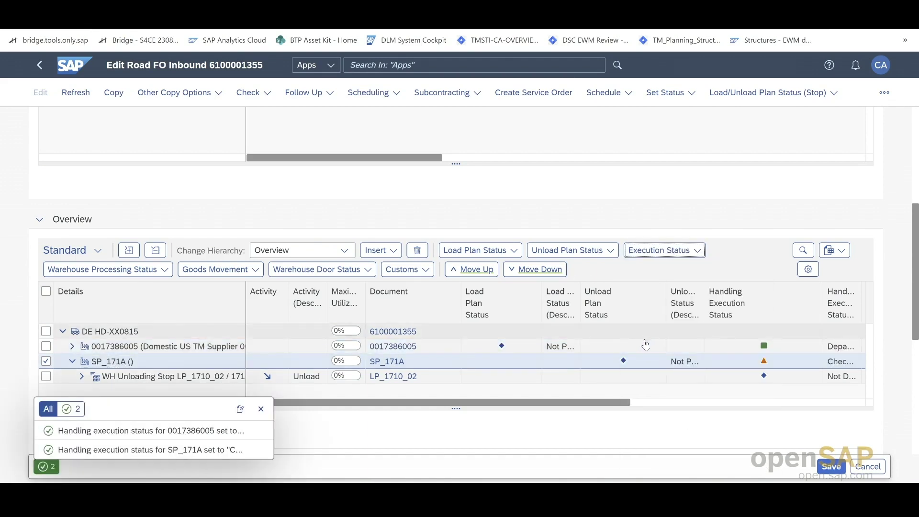
scroll(416, 364, up, 5)
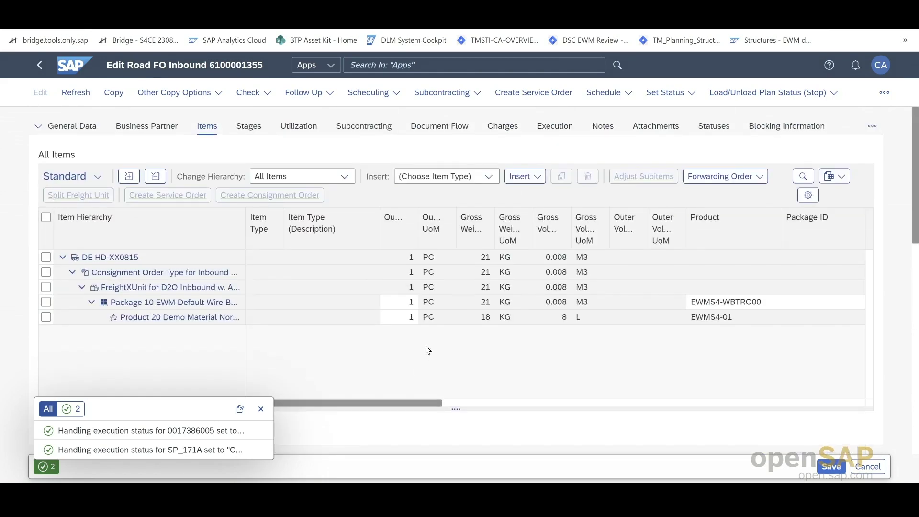
click(261, 410)
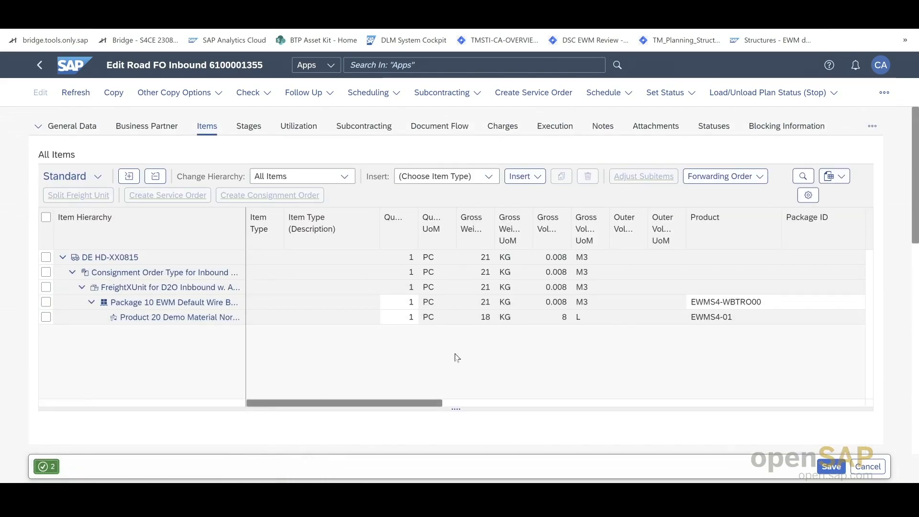
- Change the Product 20 quantity to 2 and save the freight order
click(412, 320)
text(2)
key(Return)
click(832, 467)
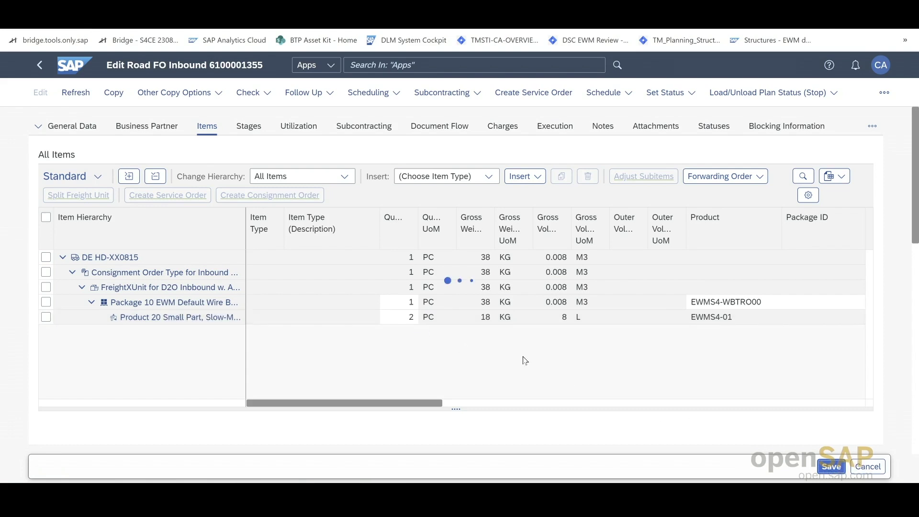
click(408, 320)
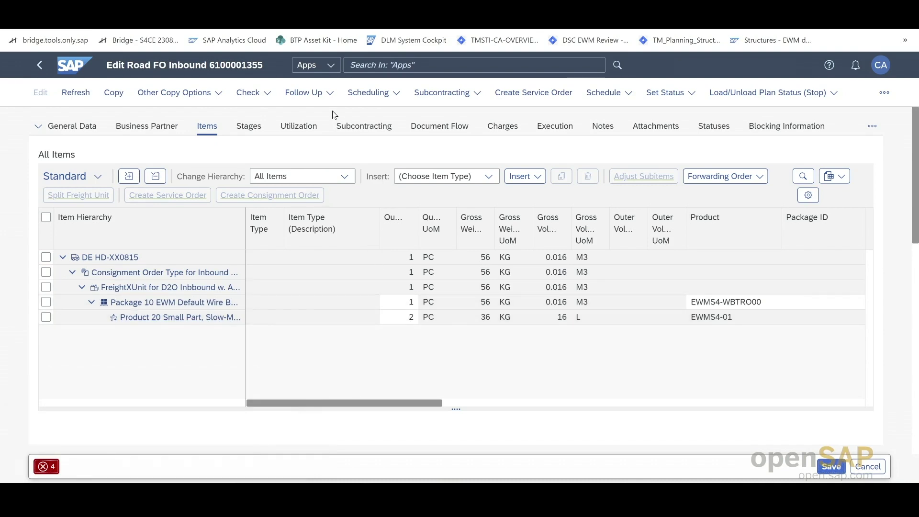
- Create deliveries via Follow Up, noting new inbound delivery number 180000136
click(316, 93)
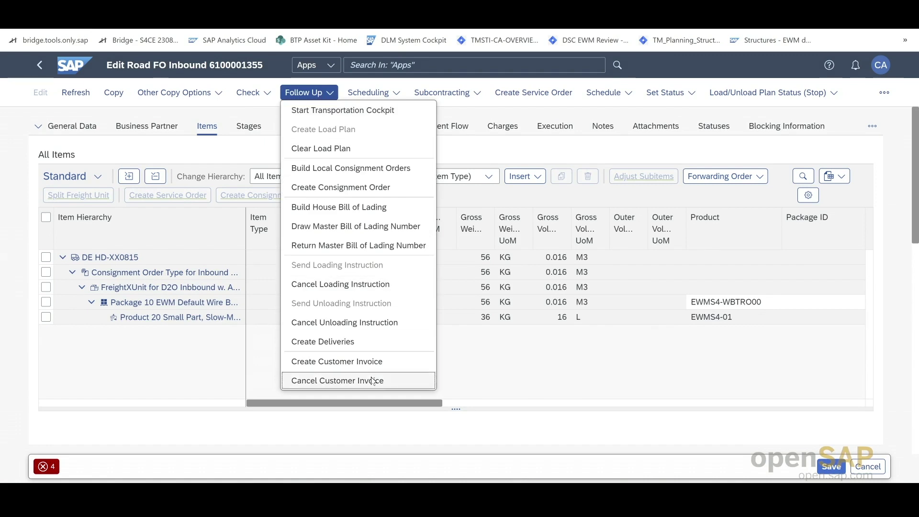
click(379, 346)
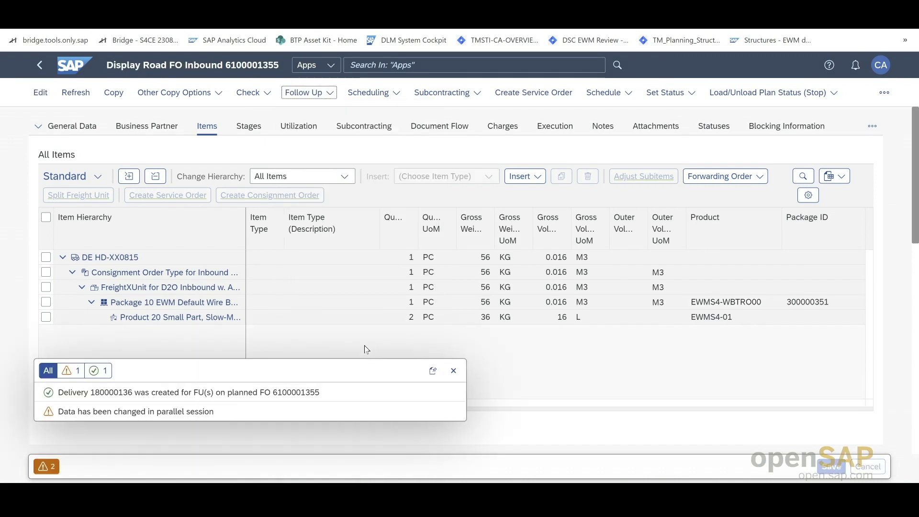
double_click(121, 393)
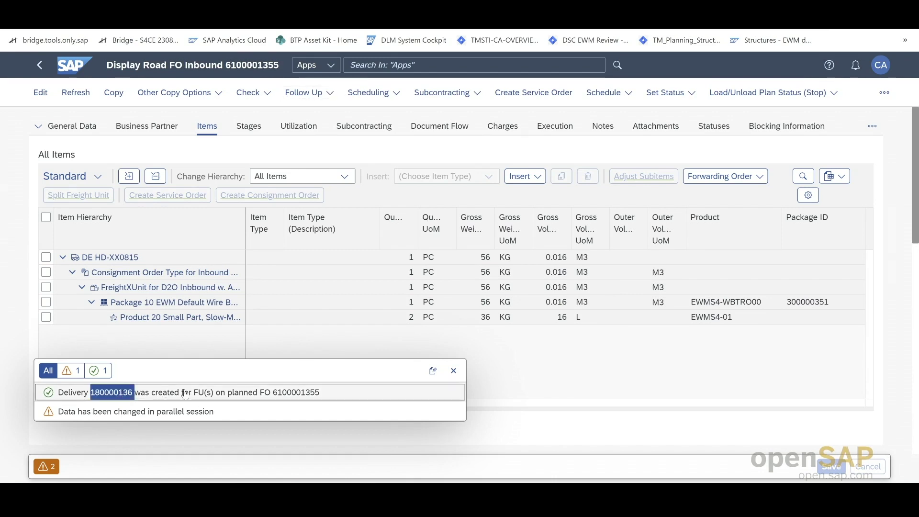
click(453, 371)
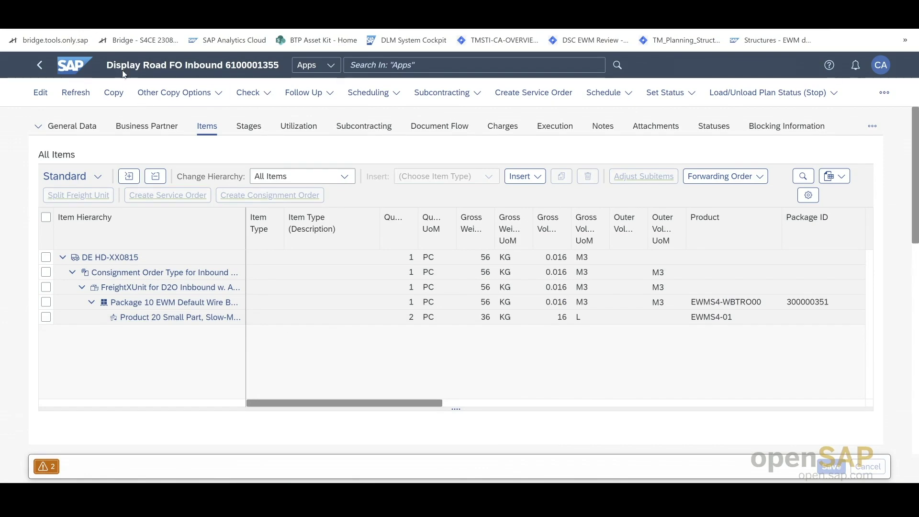
right_click(82, 74)
key(Escape)
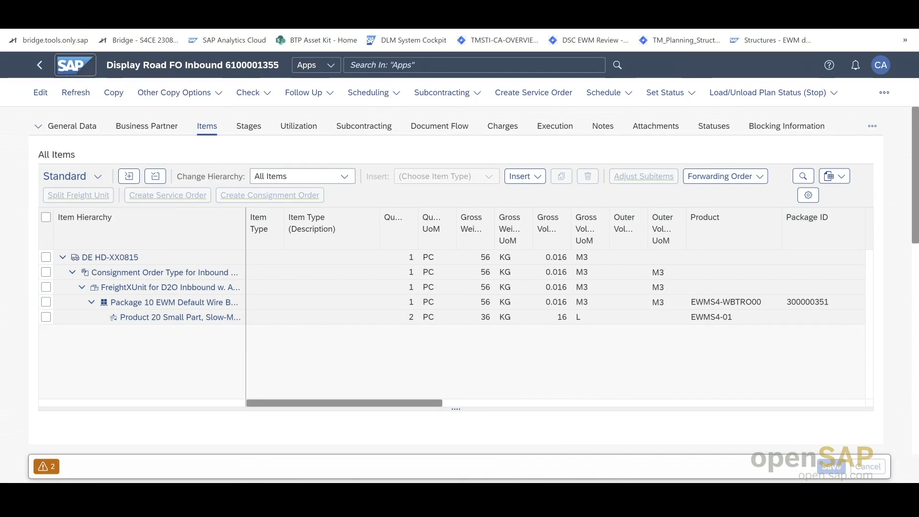
key(Return)
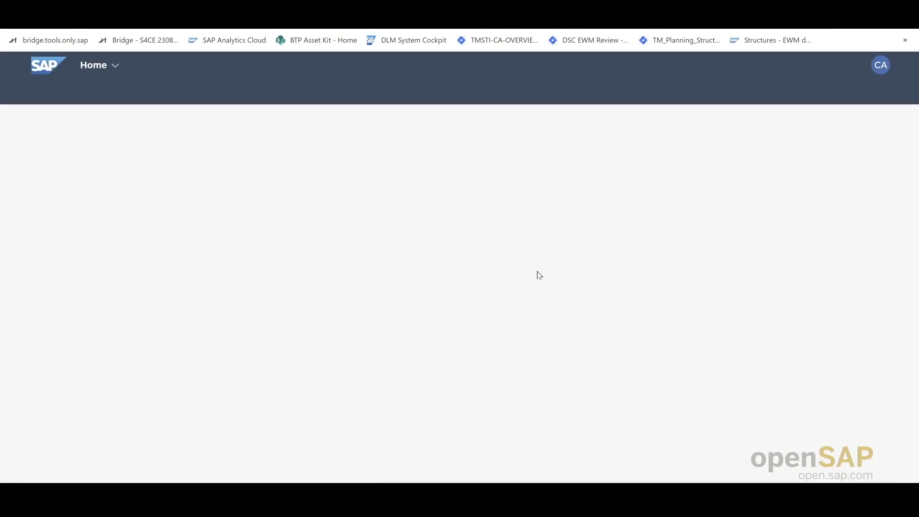
scroll(531, 301, down, 3)
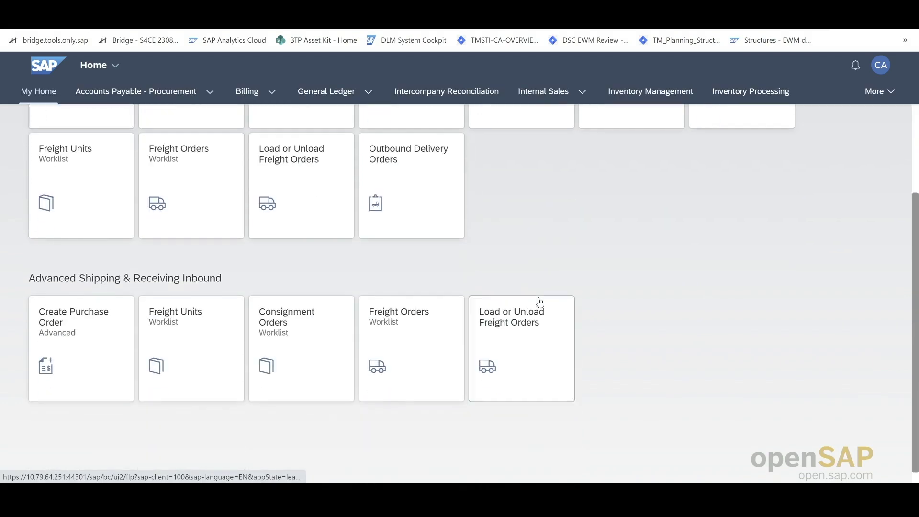
scroll(587, 271, up, 3)
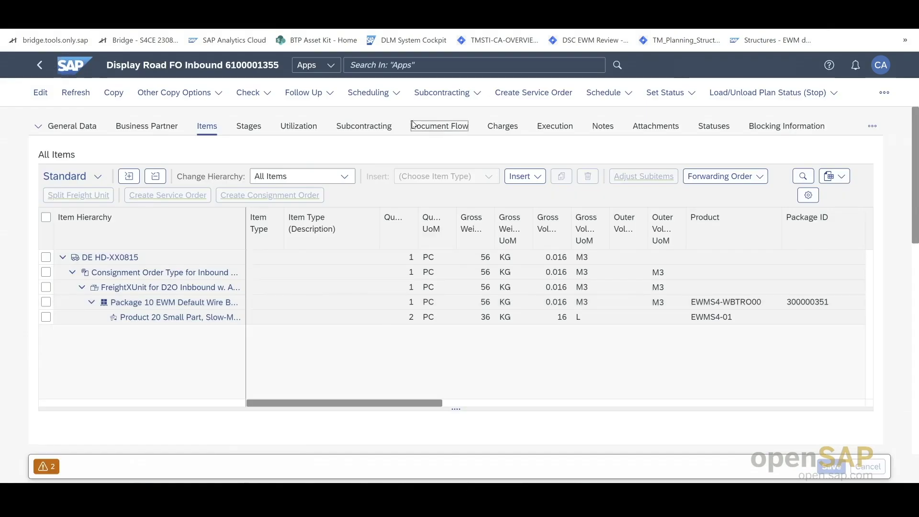
click(412, 125)
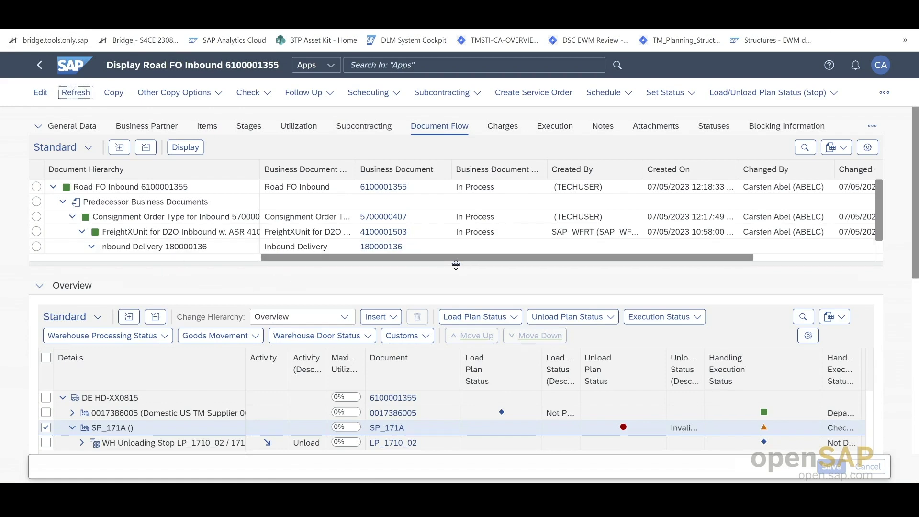
drag(456, 264, 451, 323)
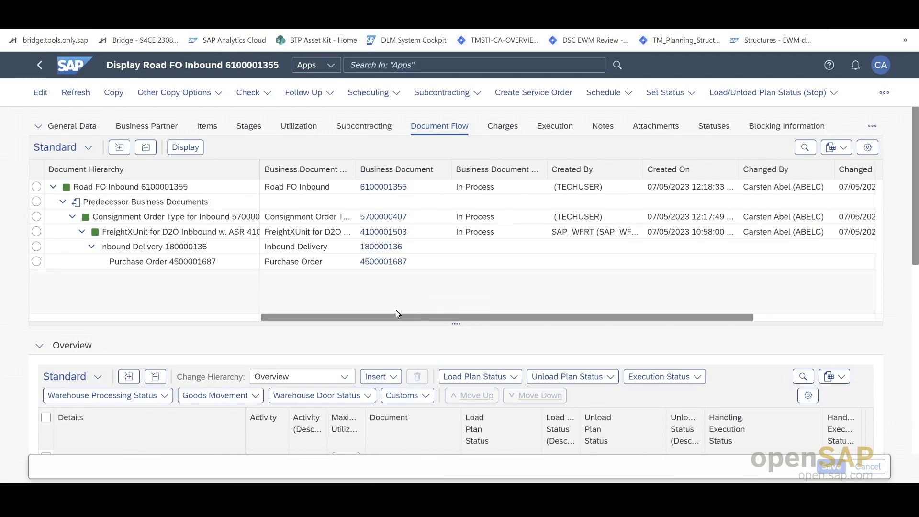
click(40, 93)
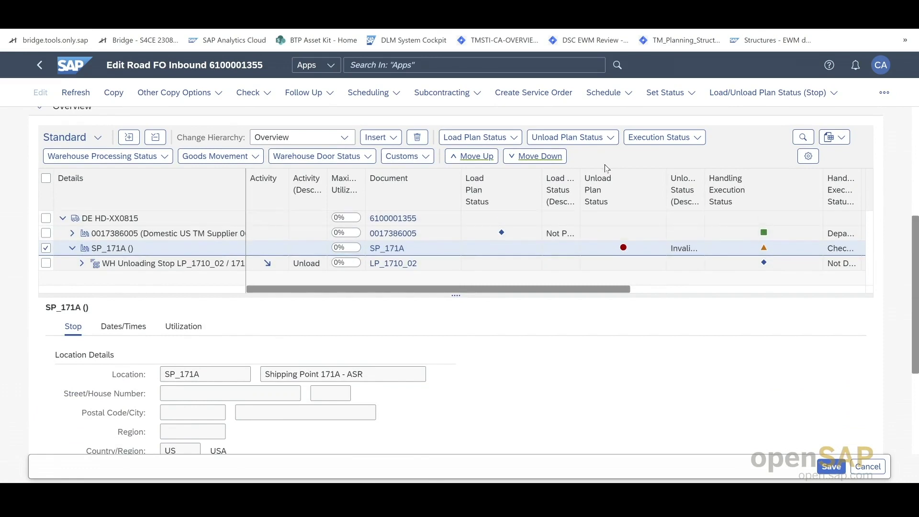
click(143, 156)
click(144, 175)
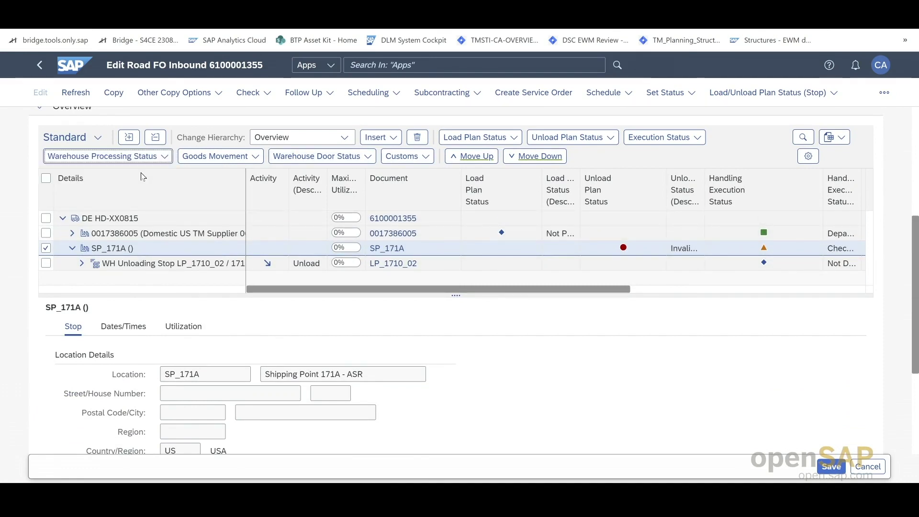
click(831, 471)
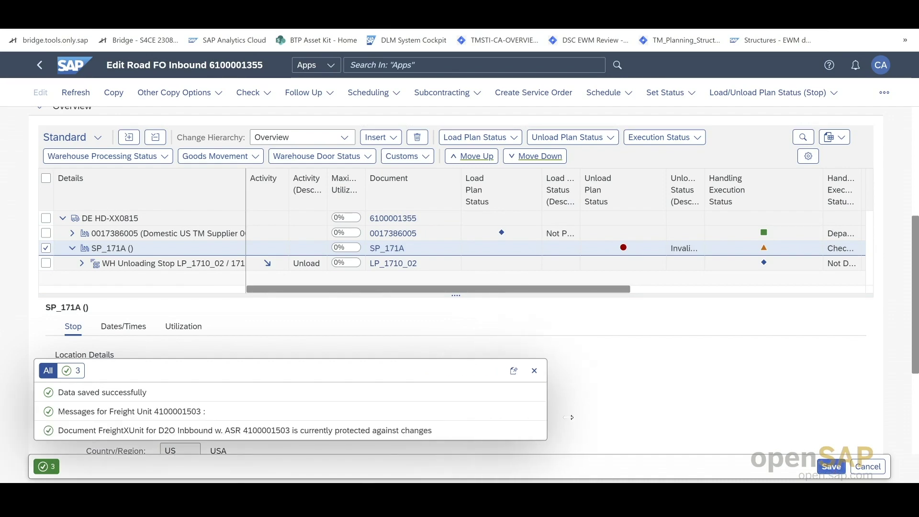
scroll(644, 412, up, 5)
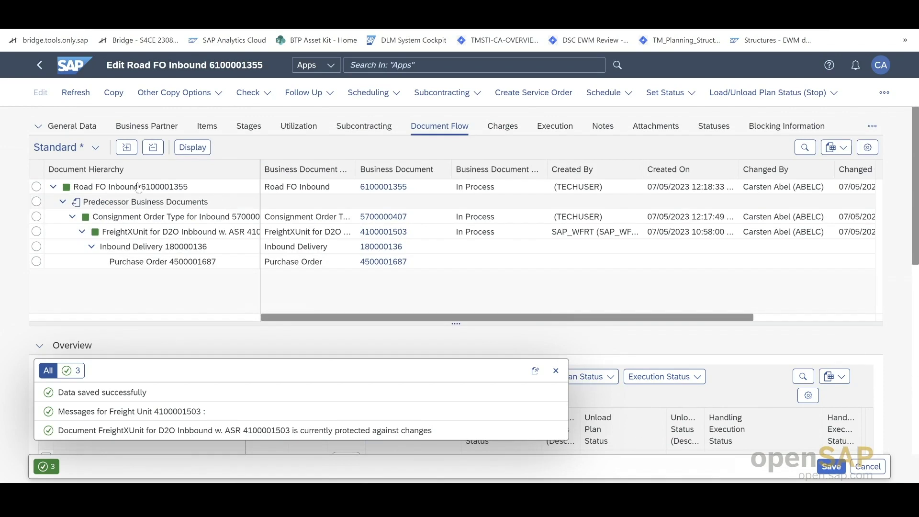
click(76, 93)
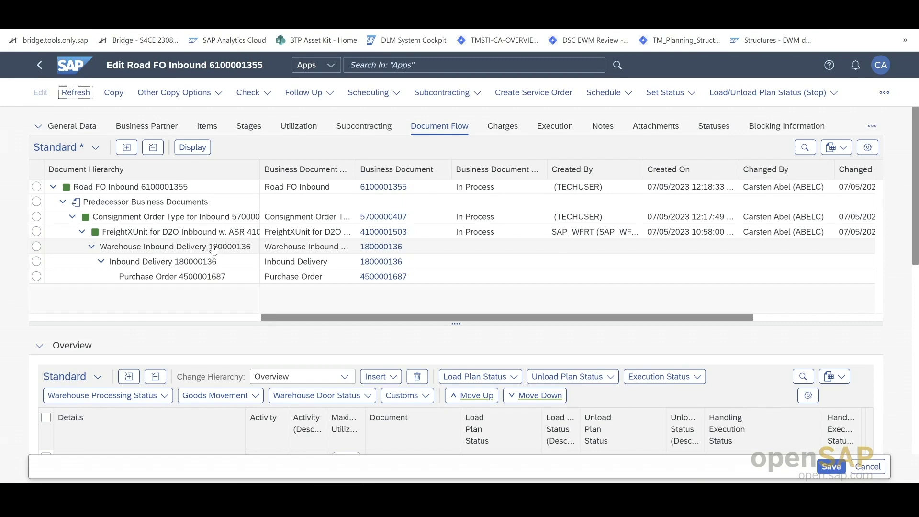
scroll(213, 249, down, 4)
click(103, 309)
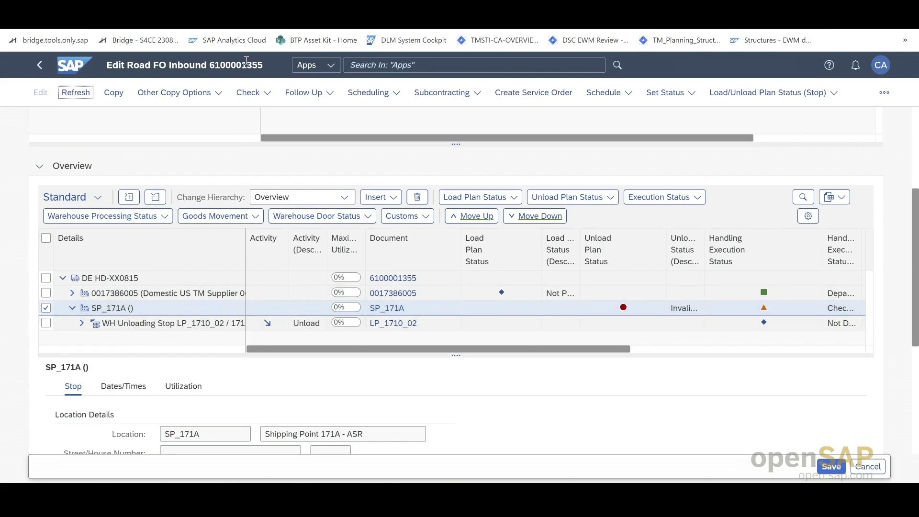
scroll(172, 191, up, 4)
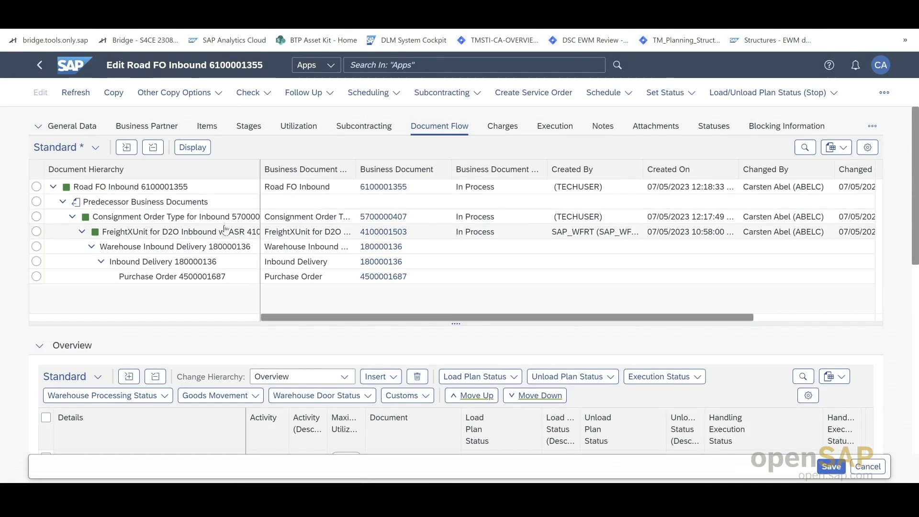
click(171, 187)
double_click(171, 187)
key(ctrl+c)
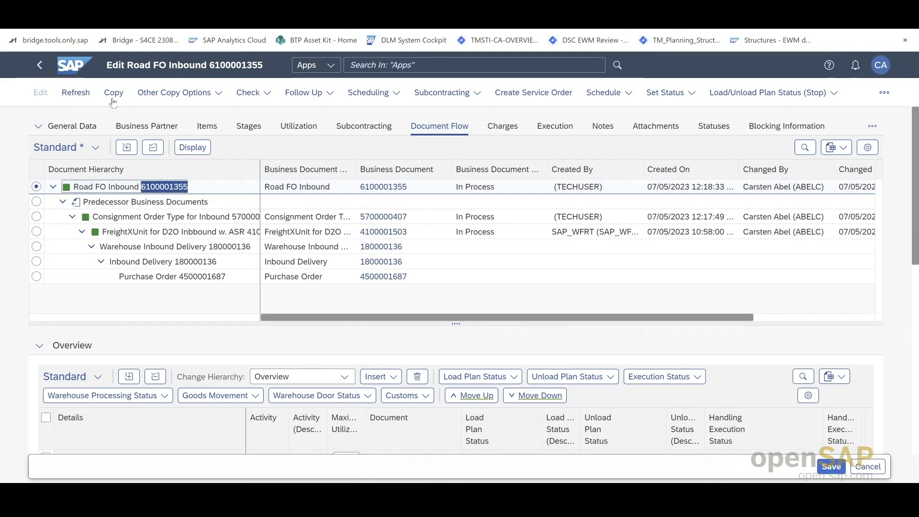
click(74, 73)
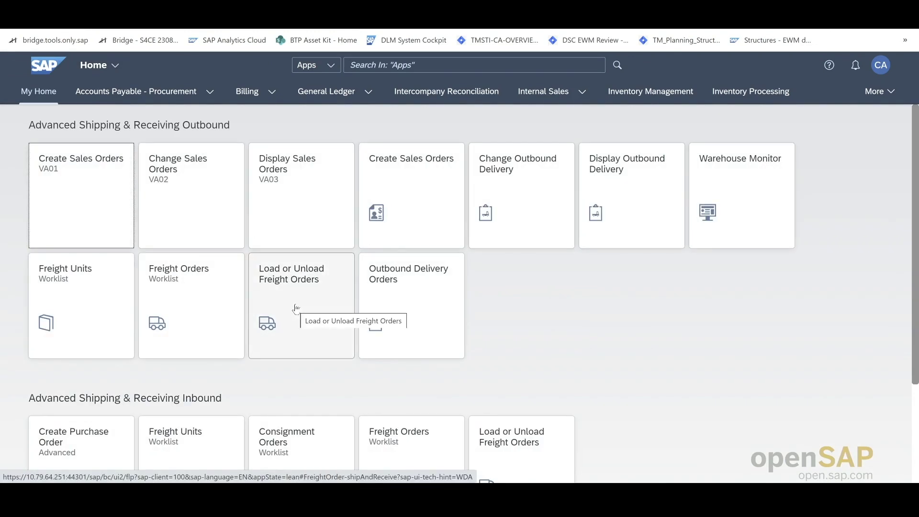
click(295, 308)
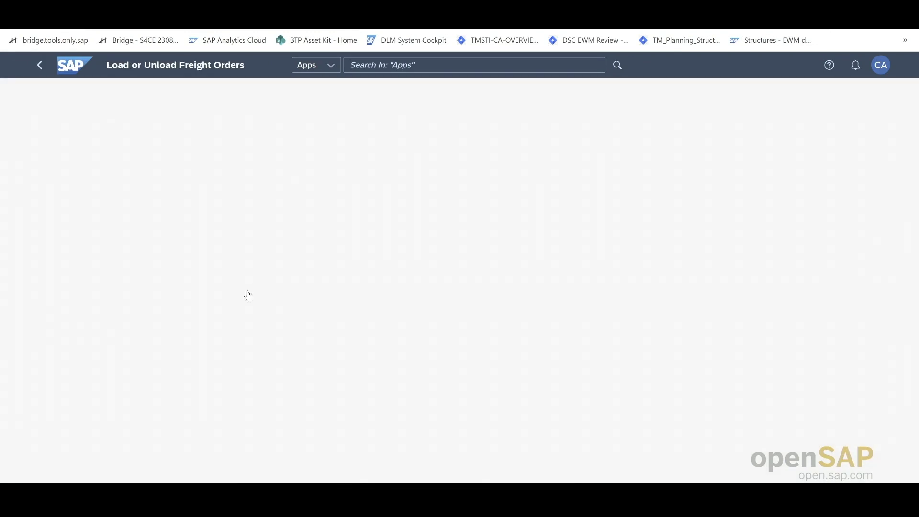
click(86, 193)
key(ctrl+v)
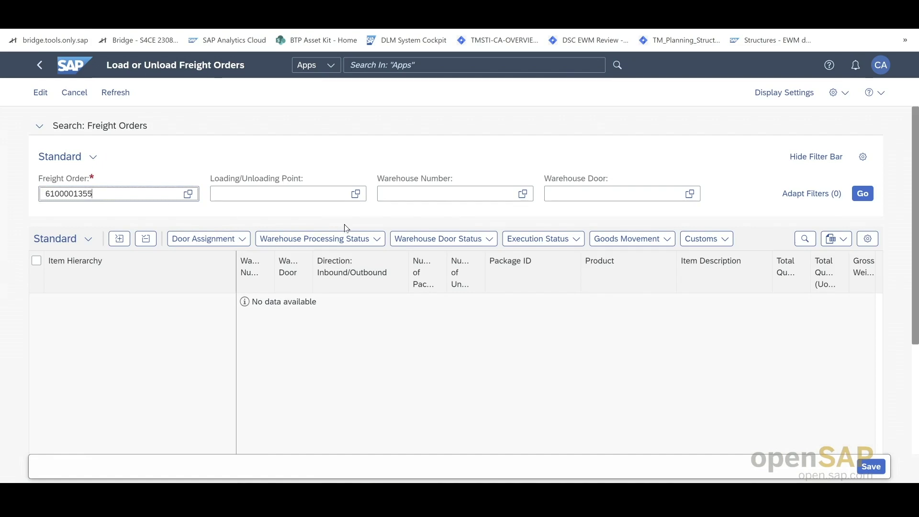
click(354, 193)
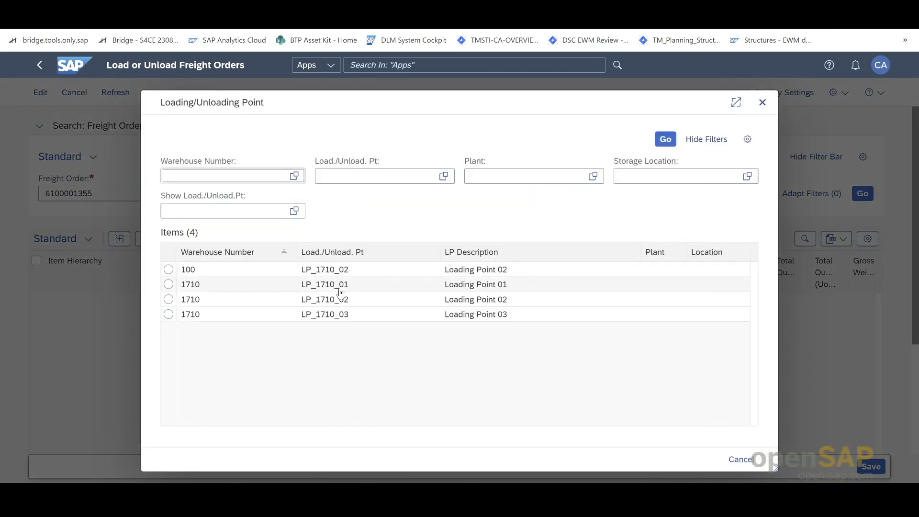
click(340, 299)
click(864, 194)
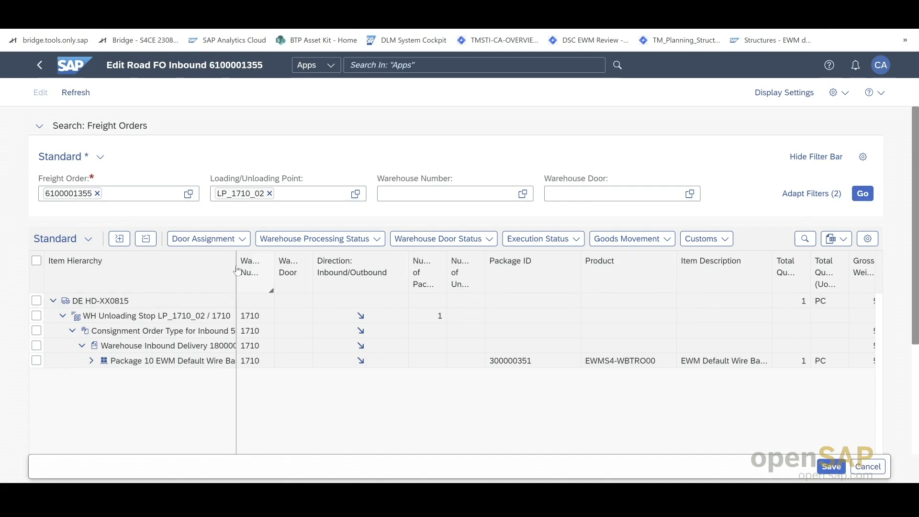
- Widen the Item Hierarchy column and scroll the items table right
double_click(271, 274)
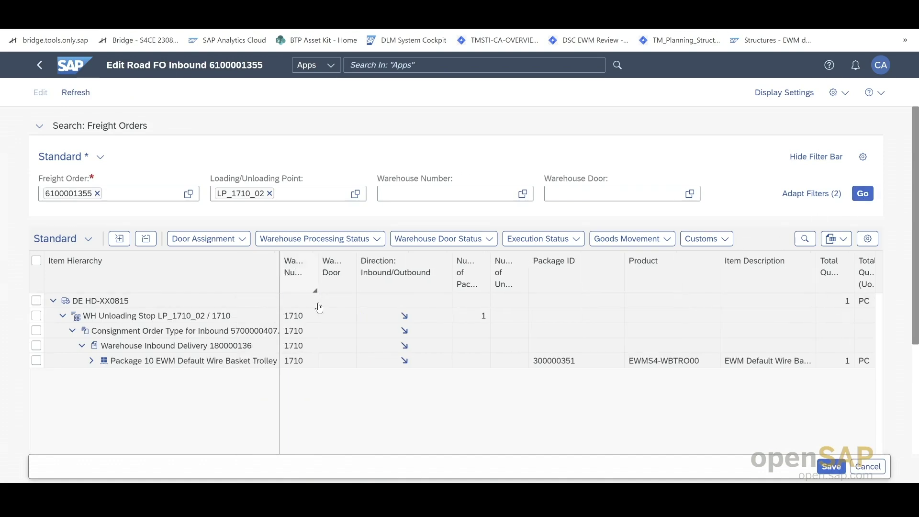
scroll(520, 428, down, 3)
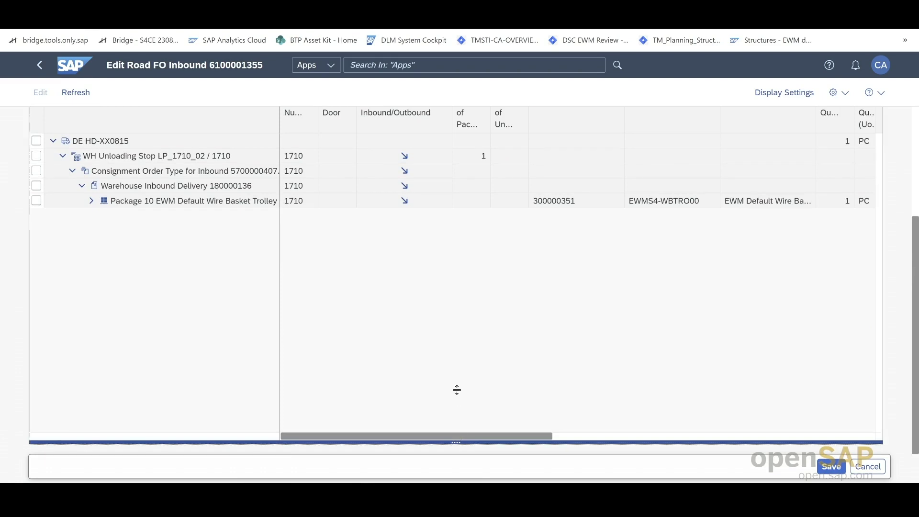
scroll(454, 358, up, 3)
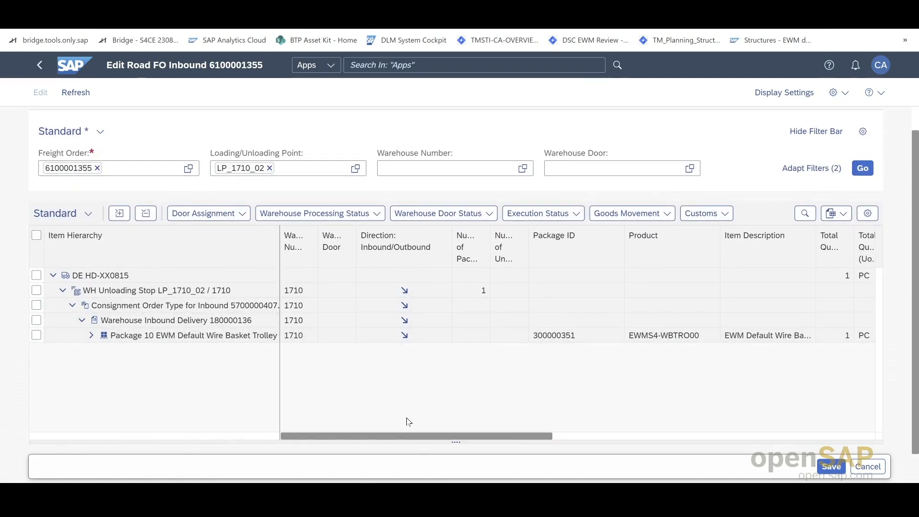
drag(386, 437, 643, 448)
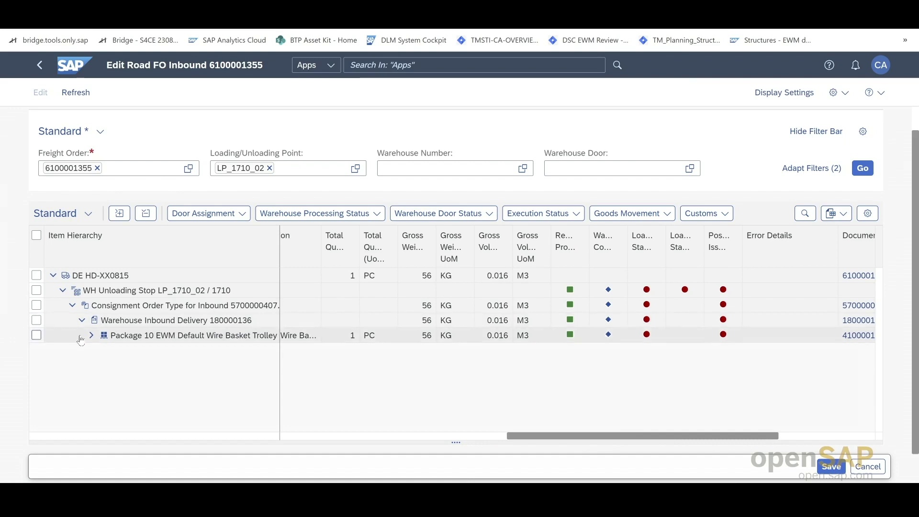
- Set Package 10 to Unloaded and the WH unloading stop to Unloading Completed
click(176, 337)
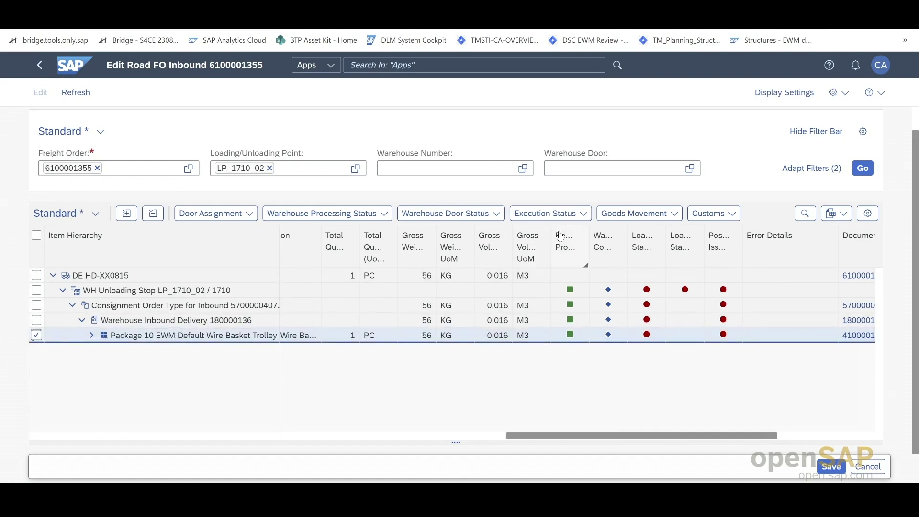
click(549, 213)
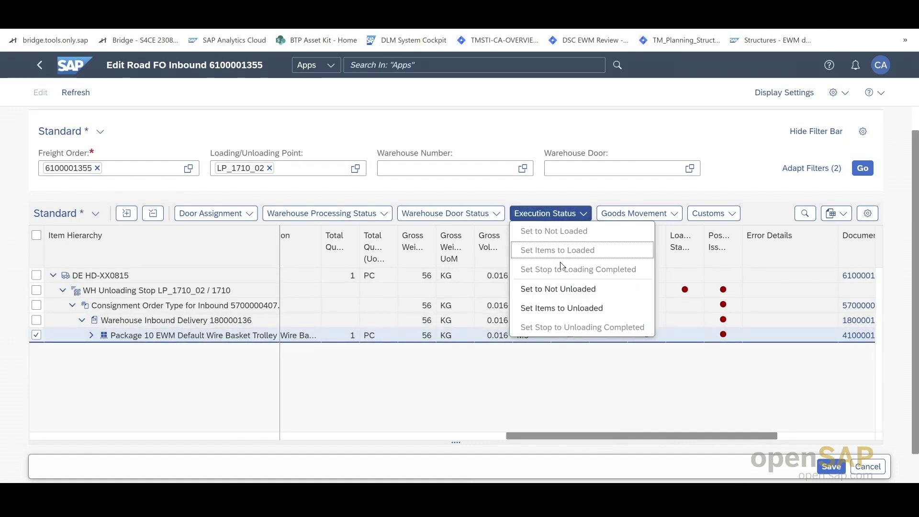
click(564, 302)
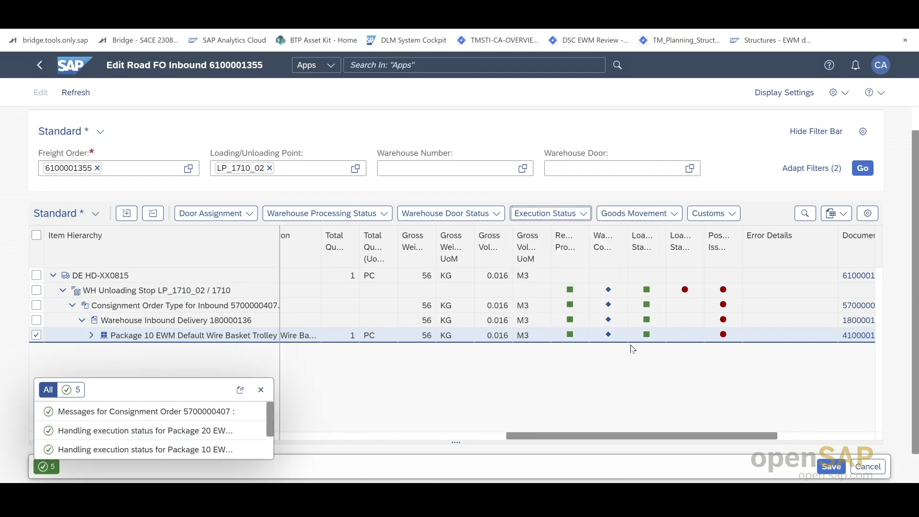
click(259, 293)
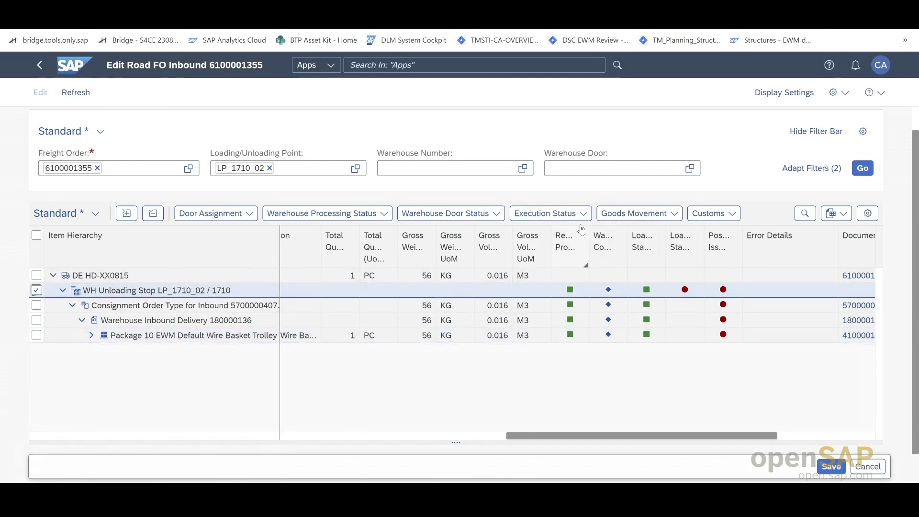
click(570, 213)
click(592, 330)
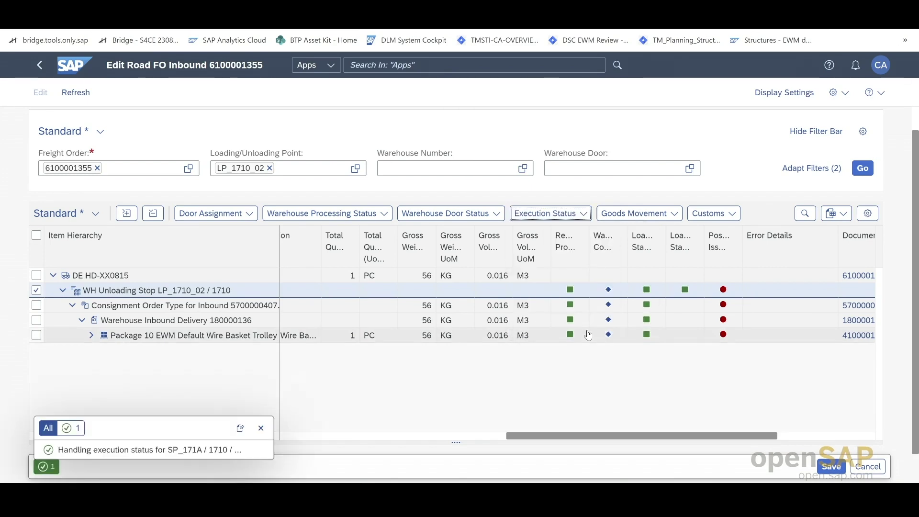
- Post the goods receipt for the delivery and save the freight order
click(668, 215)
click(611, 232)
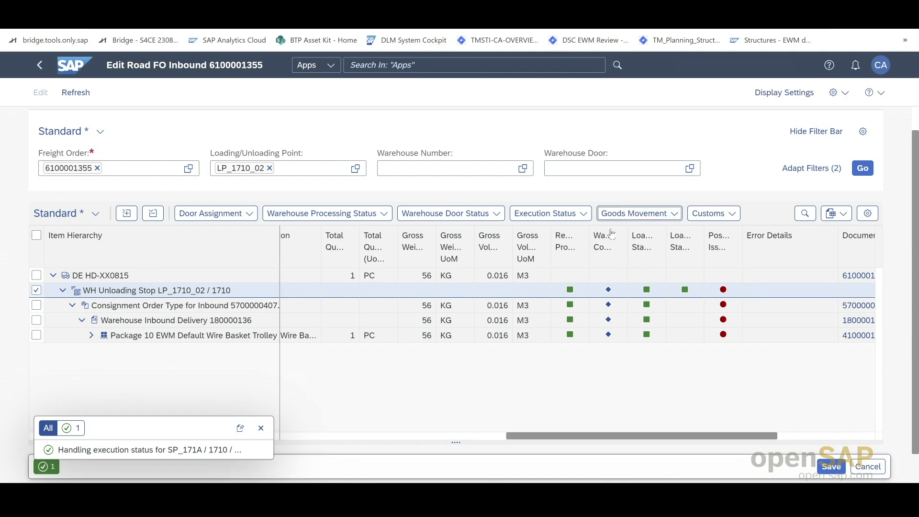
click(833, 467)
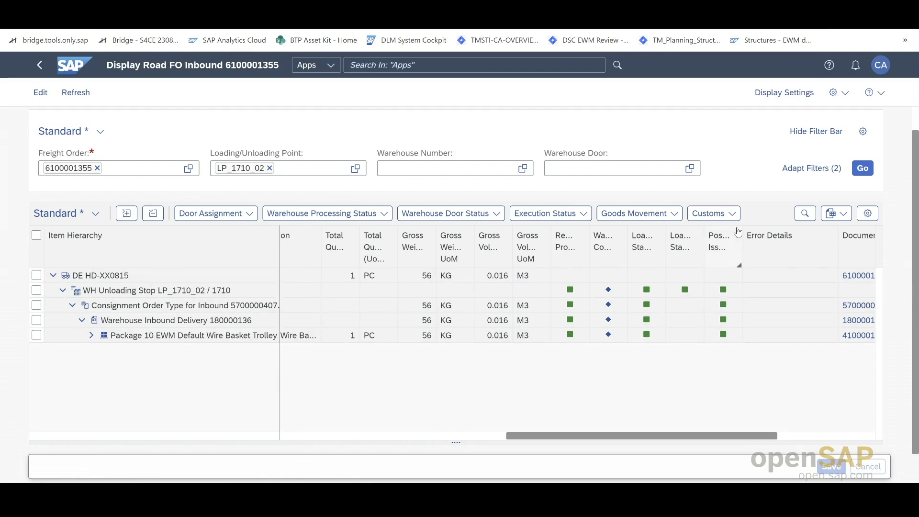
drag(780, 238, 821, 238)
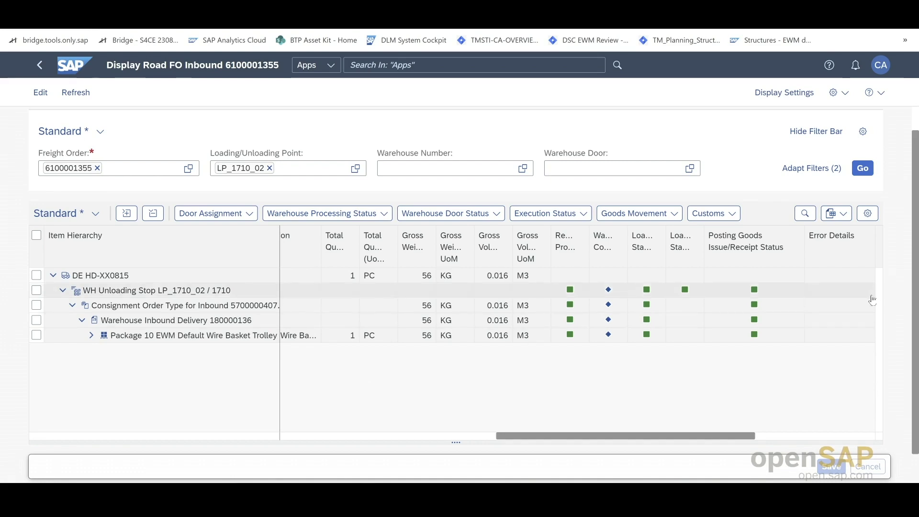
drag(721, 438, 821, 439)
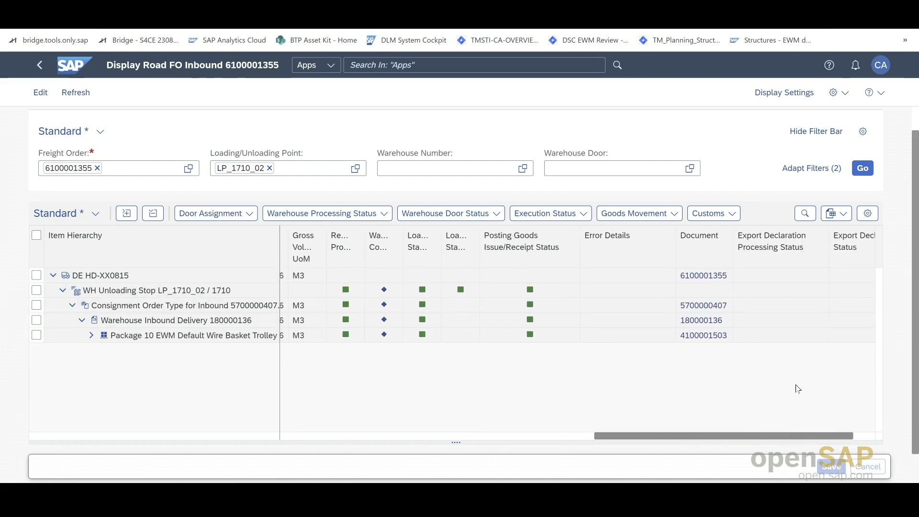
click(704, 276)
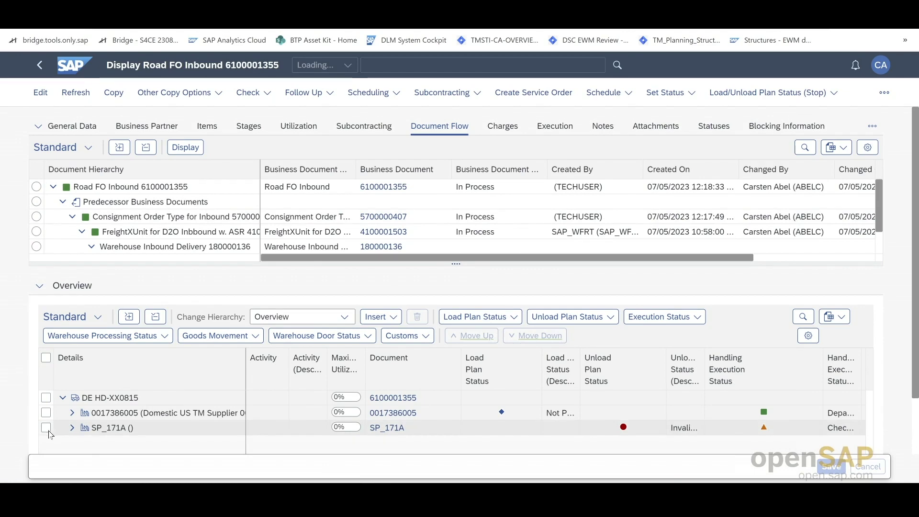
- In edit mode, set stop SP_171A's execution status to Checked Out
click(45, 92)
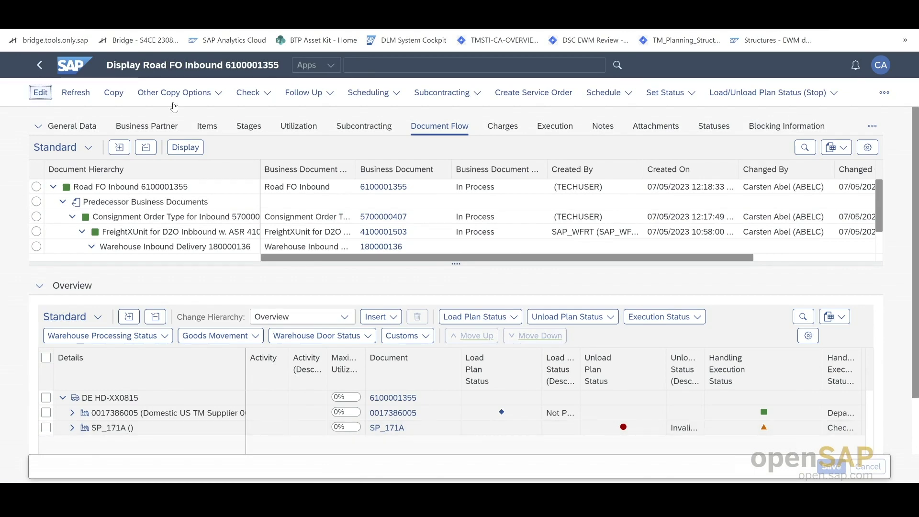
click(46, 427)
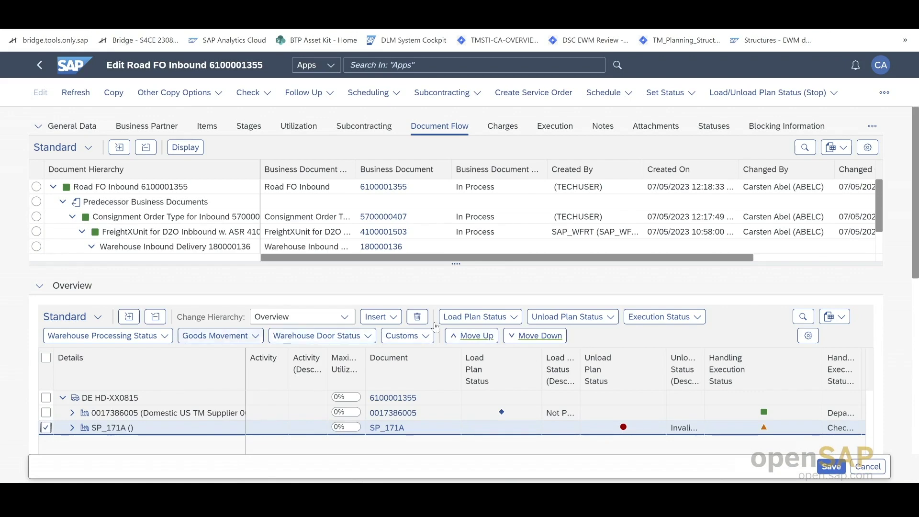
click(663, 320)
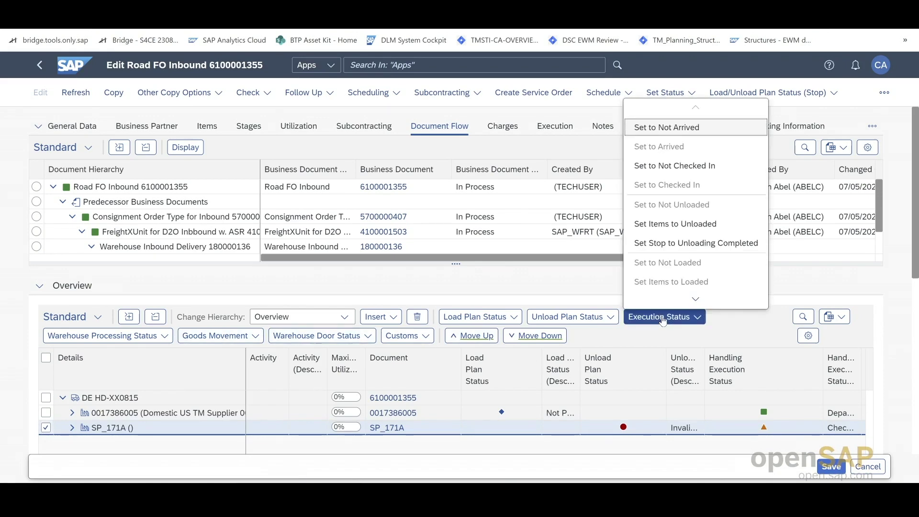
scroll(696, 273, down, 5)
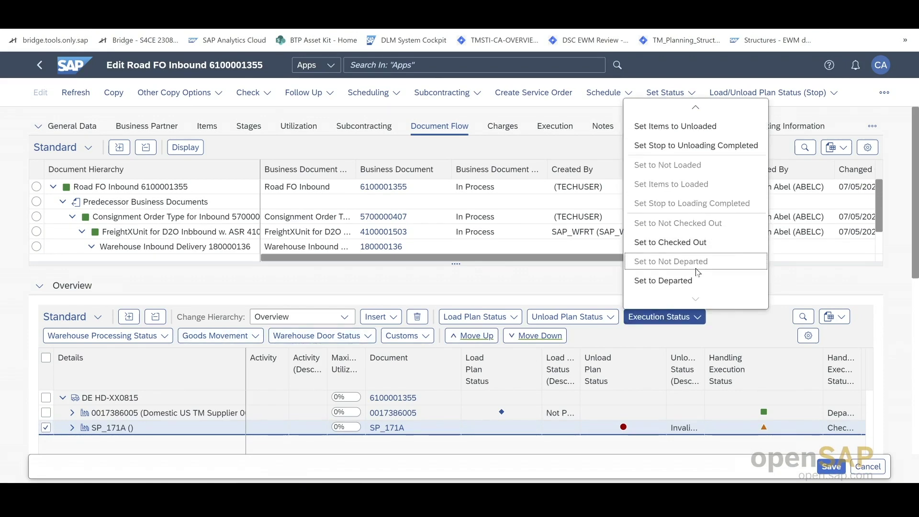
click(696, 247)
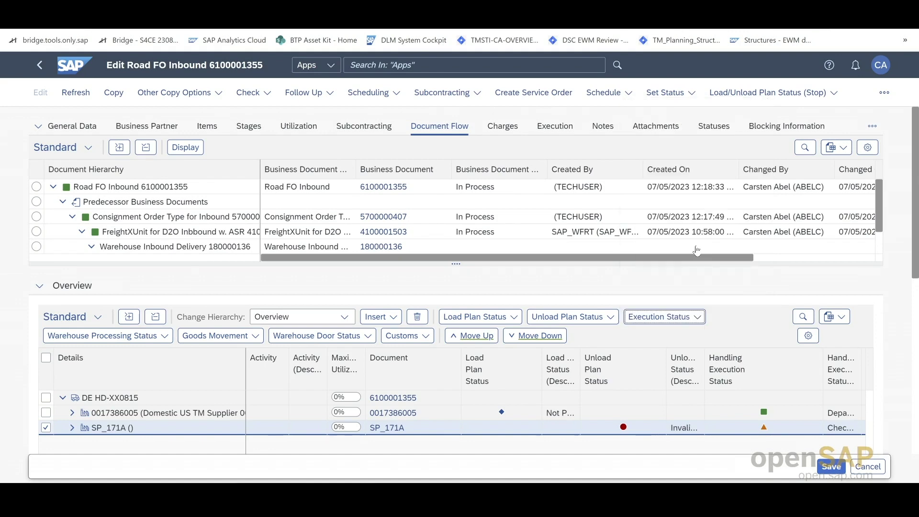
- Set stop SP_171A to Departed and save the freight order
click(680, 318)
scroll(703, 280, down, 5)
click(704, 281)
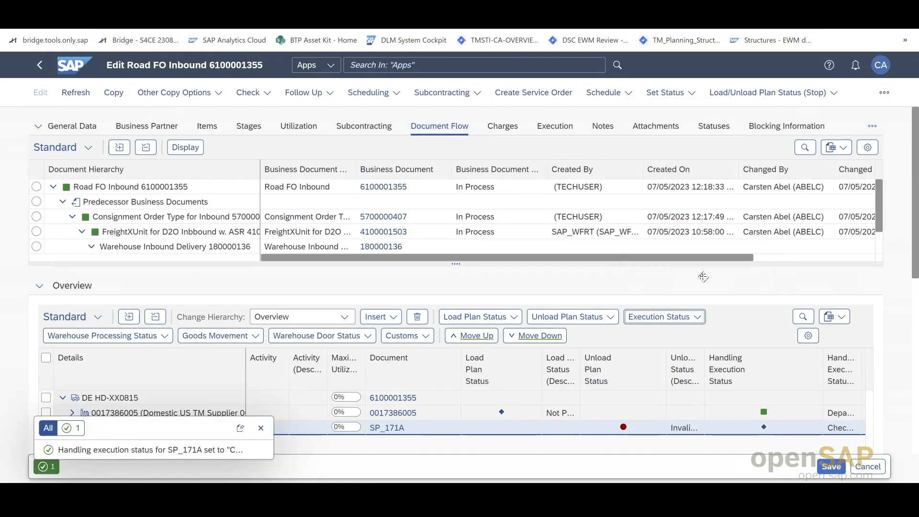
click(839, 466)
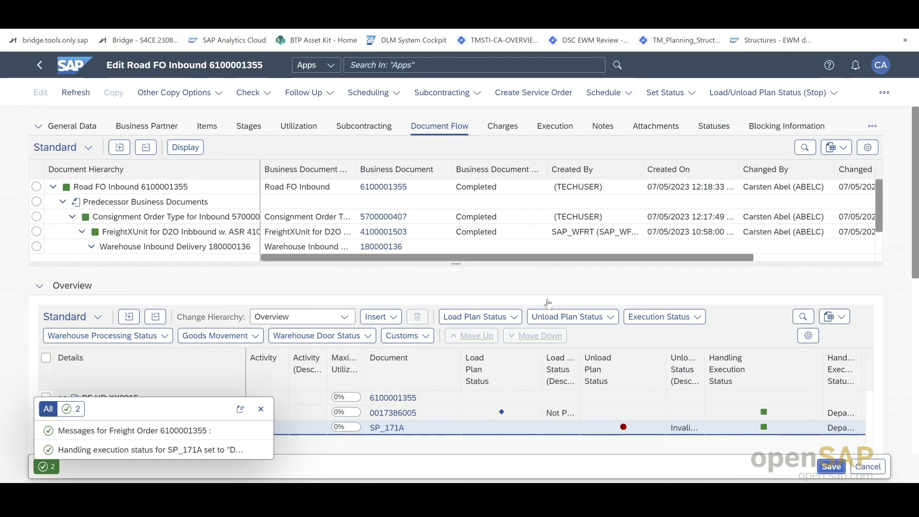